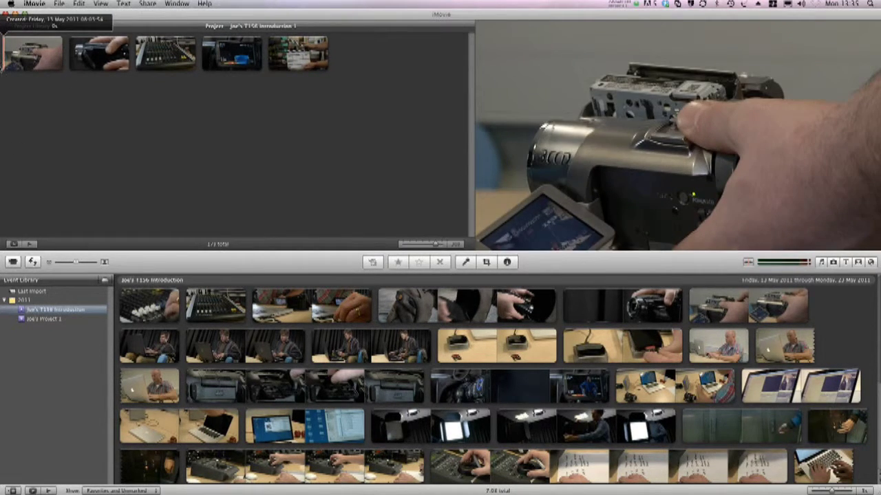
# Play back the project, then drop all seven library photos after the last clip.
pyautogui.press('space')
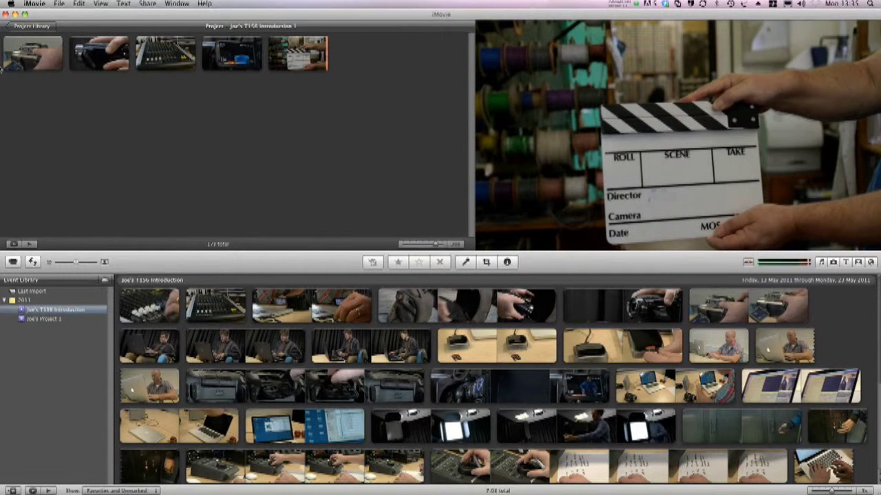
pyautogui.click(4, 67)
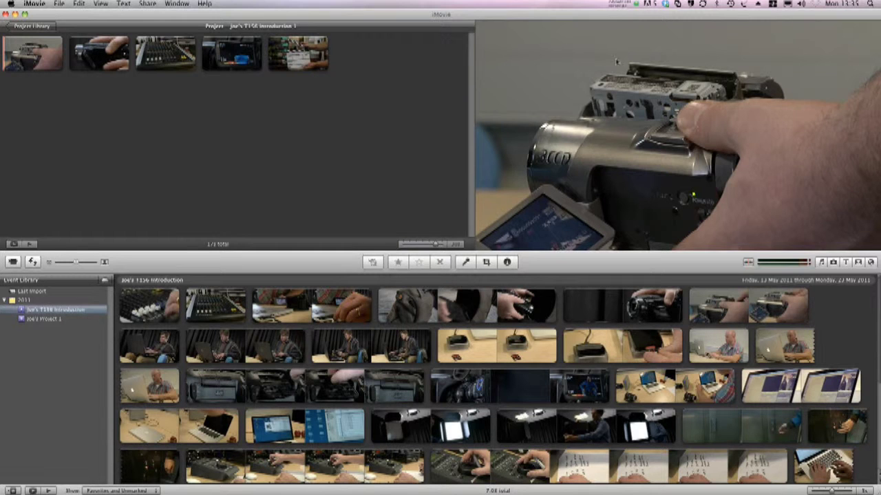
pyautogui.press('super+2')
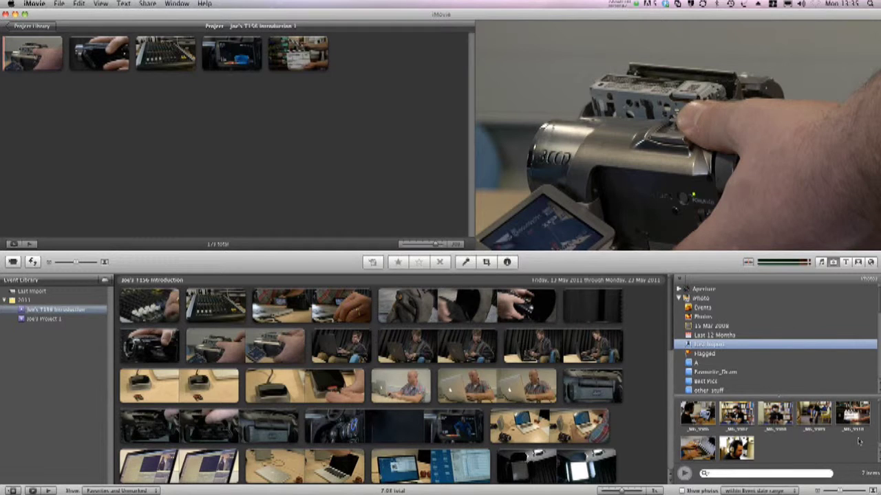
pyautogui.moveTo(859, 442); pyautogui.dragTo(686, 412)
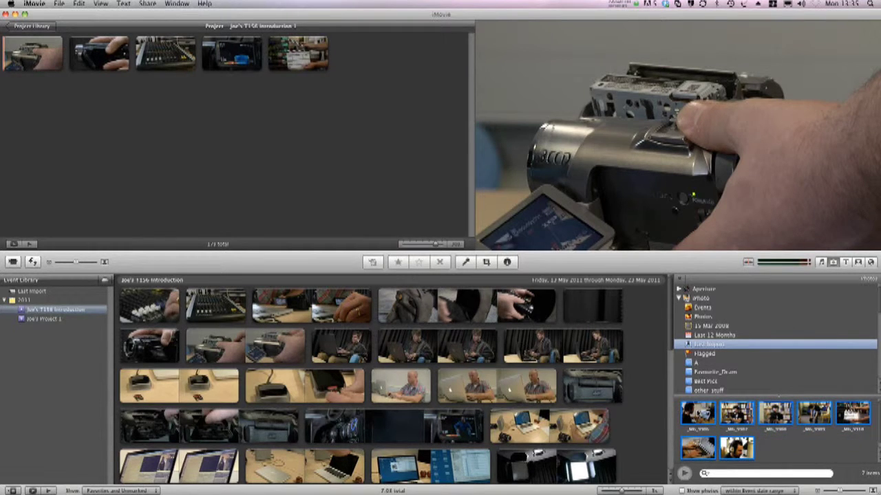
pyautogui.moveTo(652, 385); pyautogui.dragTo(389, 60)
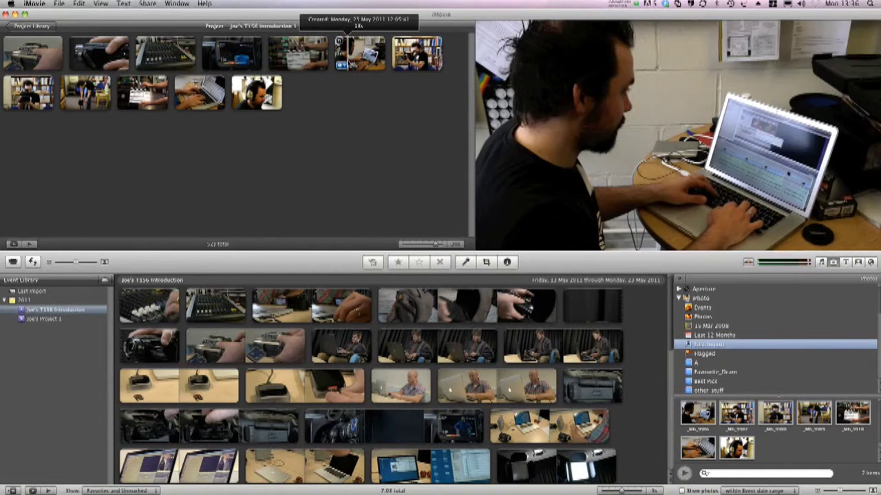
pyautogui.click(417, 55)
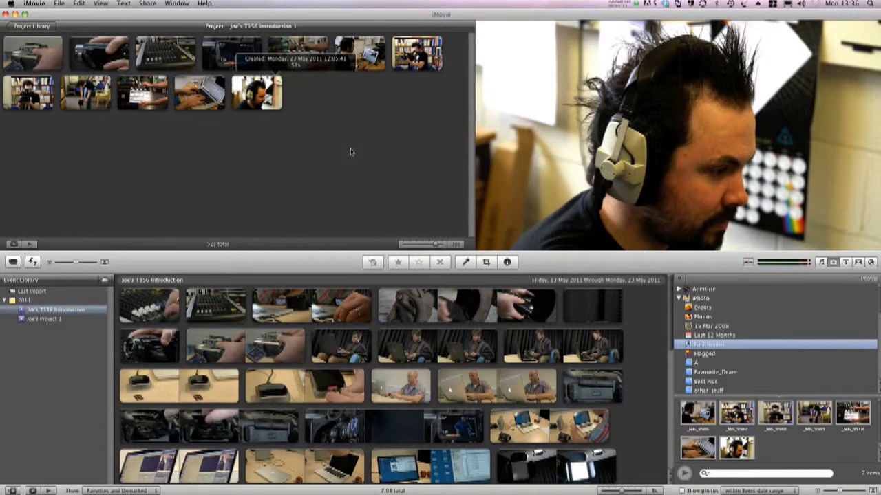
# Search the music library for t156 and lay the first t156 intro under the clips, then play.
pyautogui.click(823, 262)
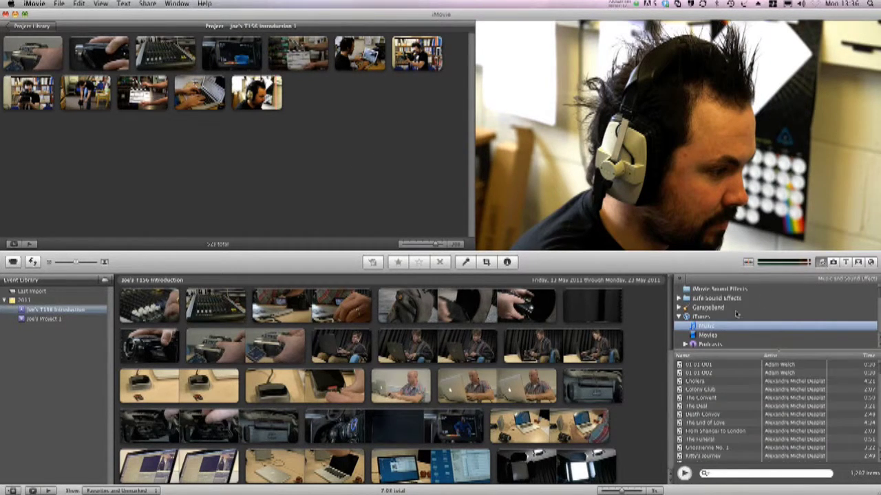
pyautogui.click(735, 475)
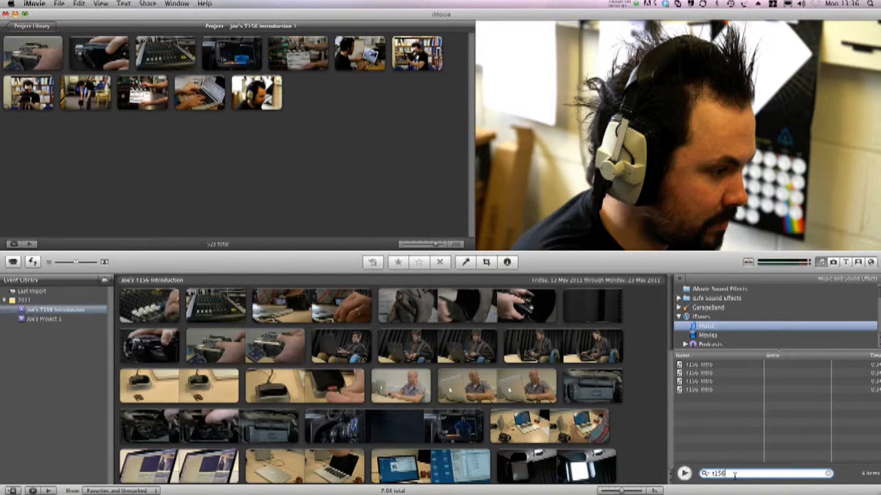
pyautogui.click(699, 366)
pyautogui.moveTo(699, 365); pyautogui.dragTo(329, 63)
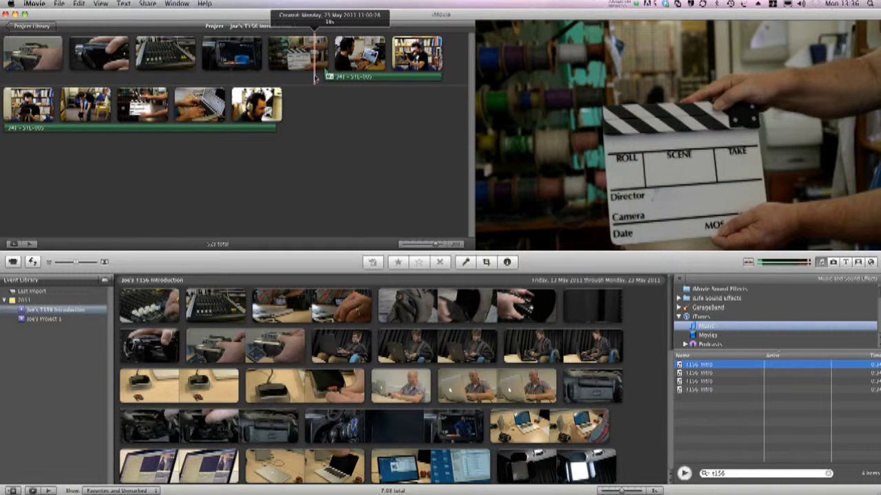
pyautogui.press('space')
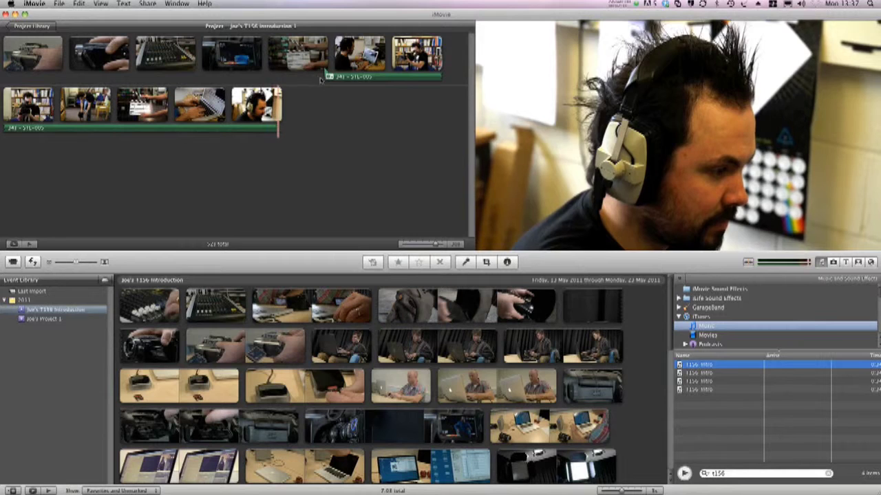
pyautogui.click(331, 76)
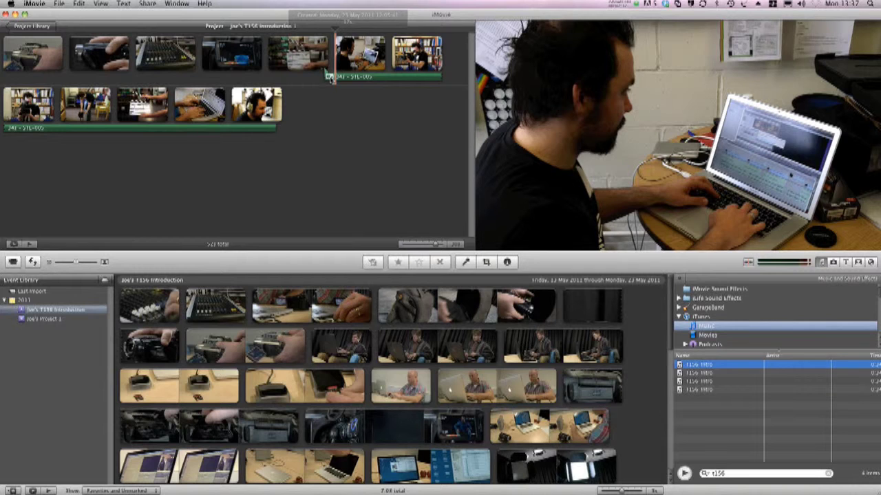
# Raise the t156 intro voice-over volume to 125% in Clip Adjustments and play it back.
pyautogui.click(329, 76)
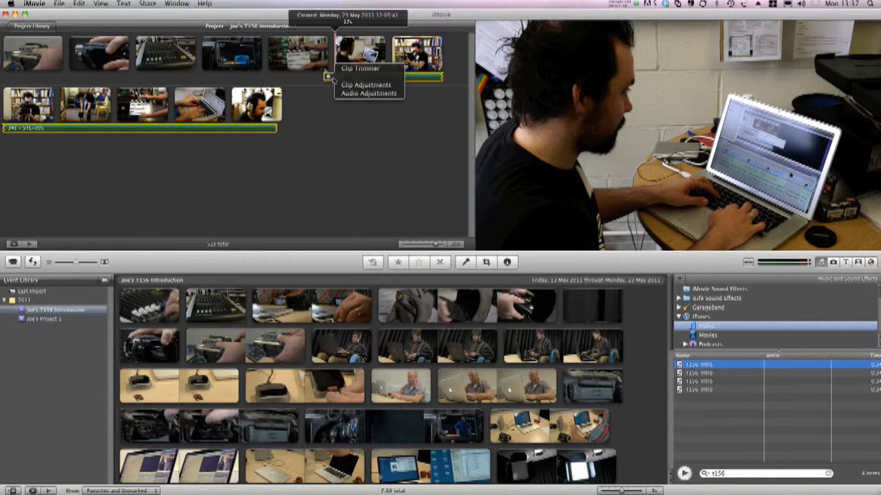
pyautogui.click(366, 85)
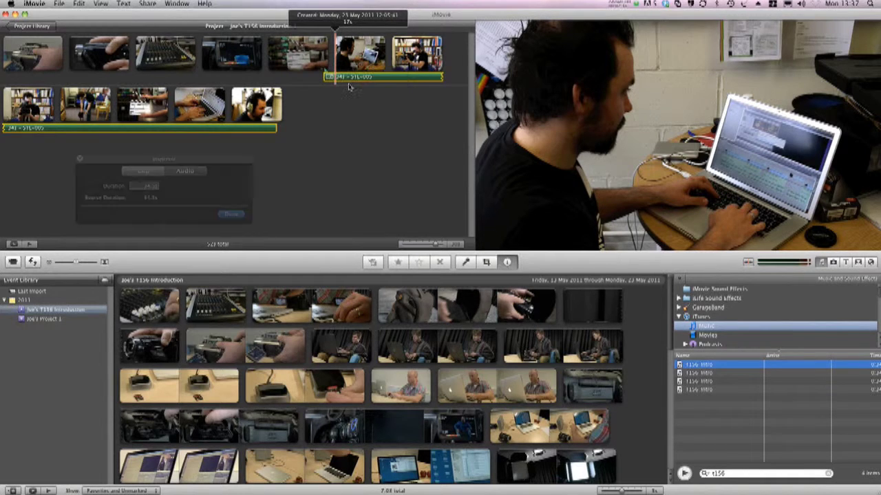
pyautogui.click(202, 172)
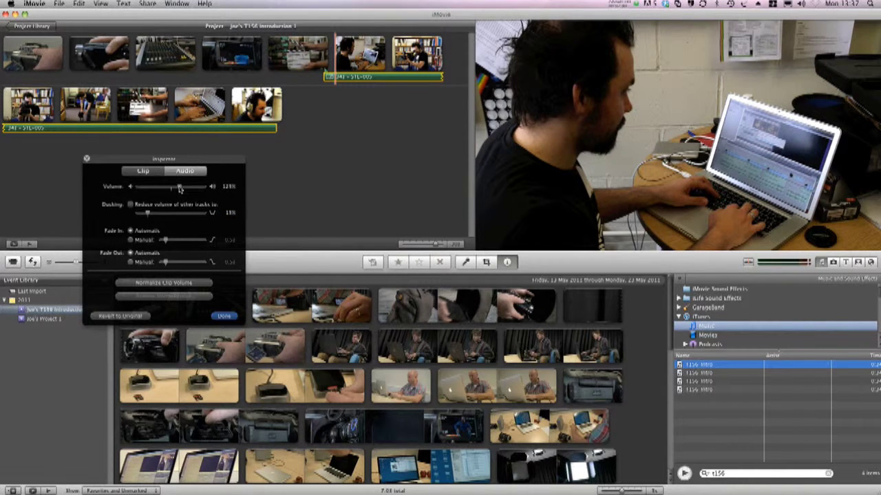
pyautogui.click(225, 317)
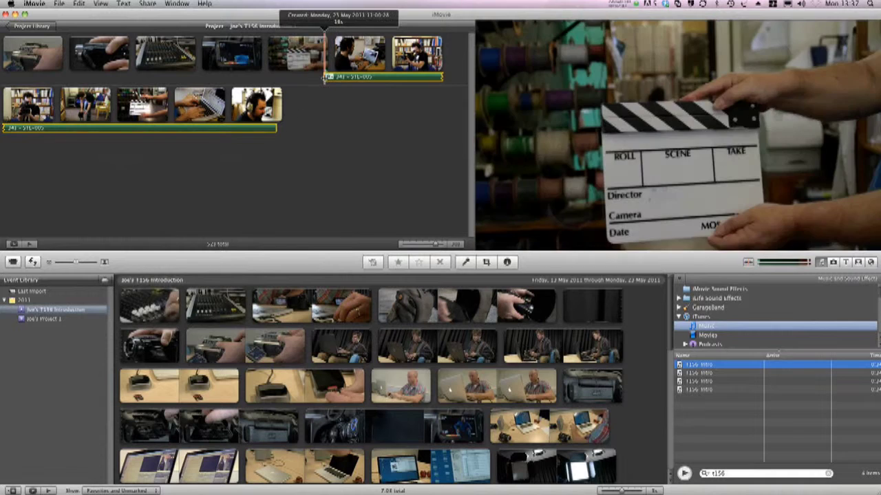
pyautogui.press('space')
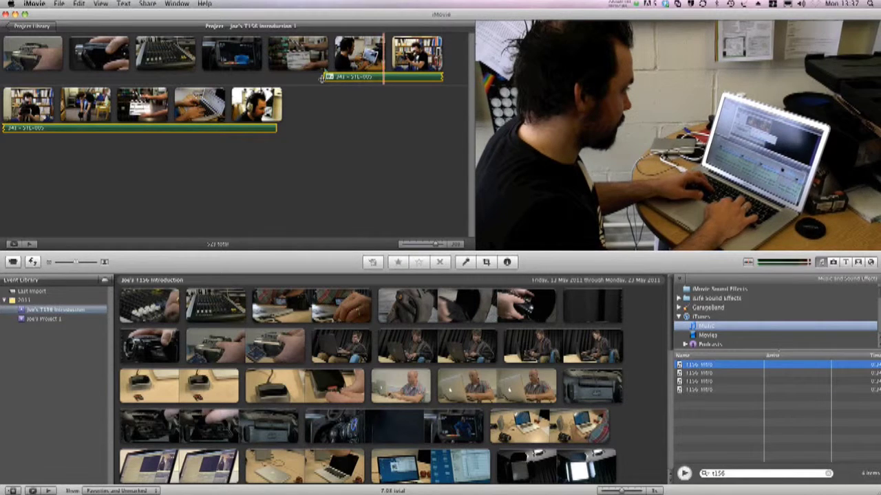
pyautogui.press('space')
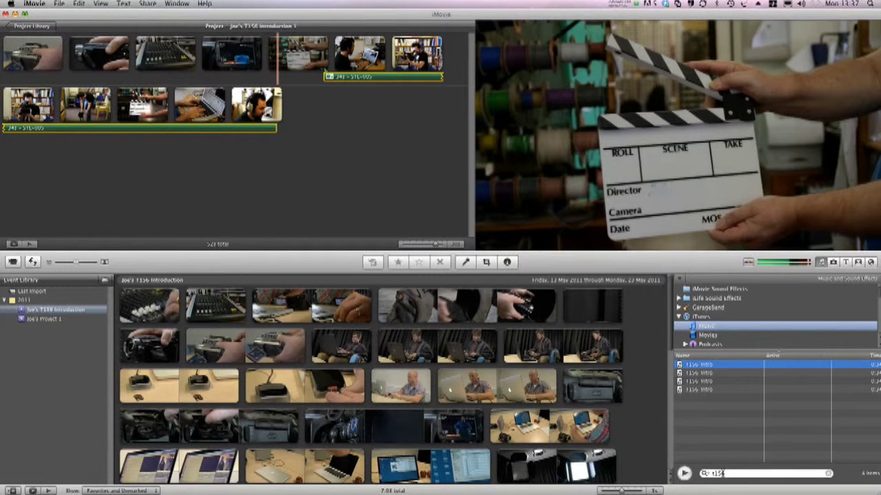
# Find 02. Rock in the music search and drop it onto the project background, then play.
pyautogui.click(725, 473)
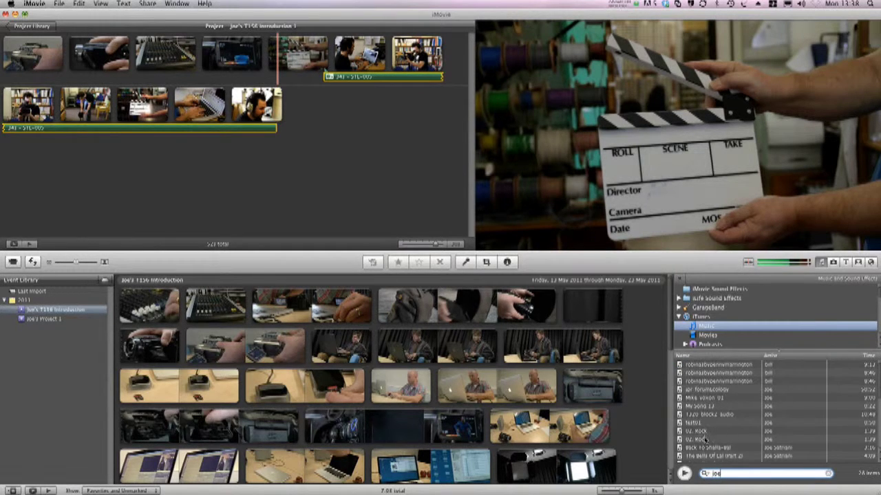
pyautogui.click(704, 439)
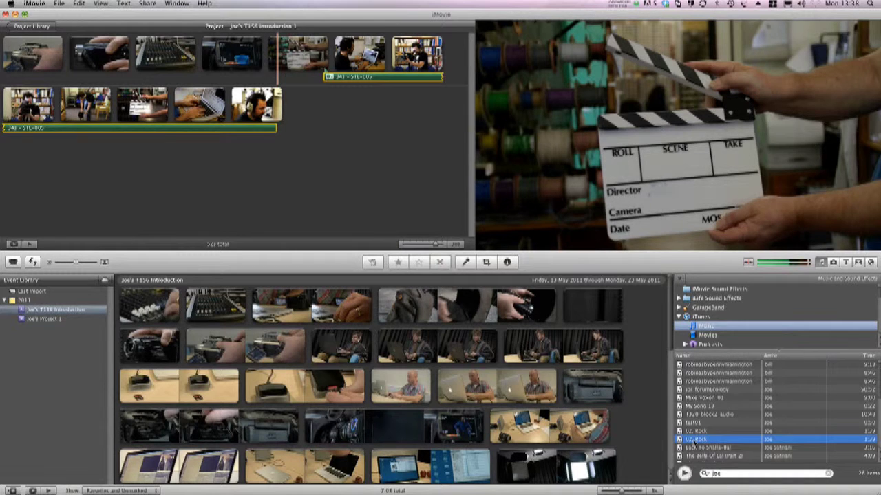
pyautogui.moveTo(695, 443); pyautogui.dragTo(4, 68)
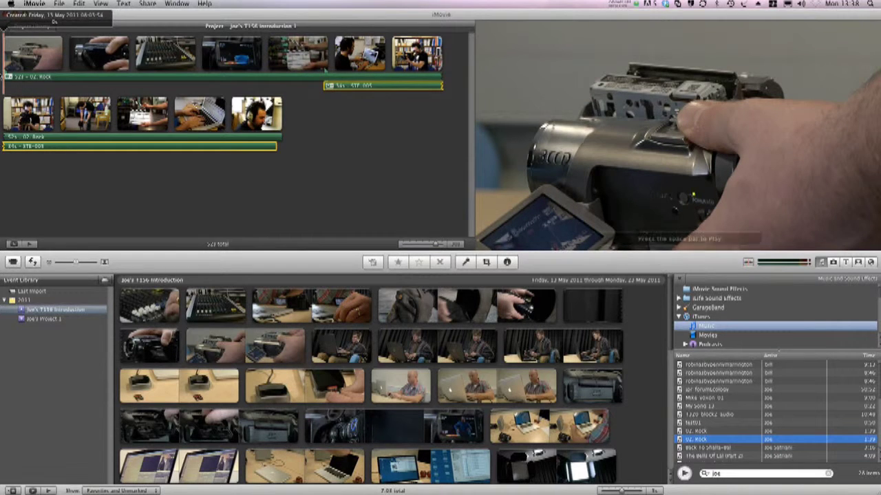
pyautogui.press('space')
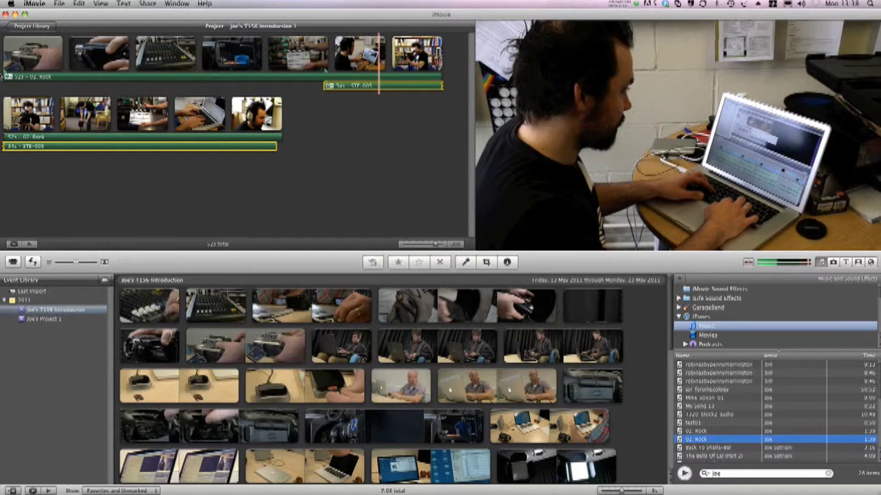
# Shorten the 02. Rock background music to about 17 seconds.
pyautogui.click(9, 76)
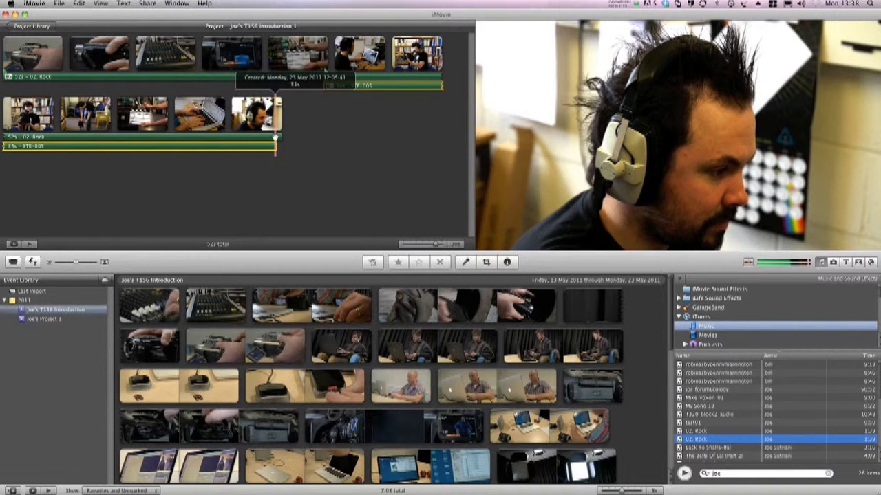
pyautogui.click(278, 137)
pyautogui.moveTo(281, 138); pyautogui.dragTo(318, 86)
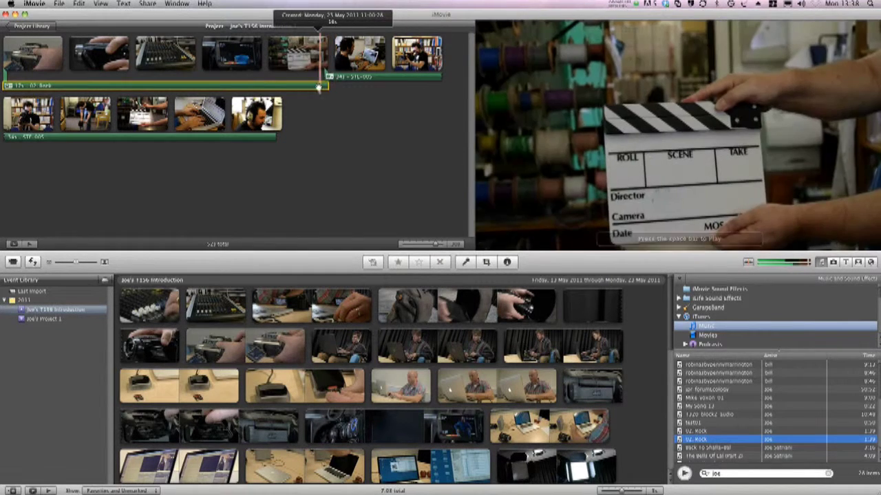
# Set the background music's Fade In and Fade Out to Manual, then play the project.
pyautogui.click(7, 85)
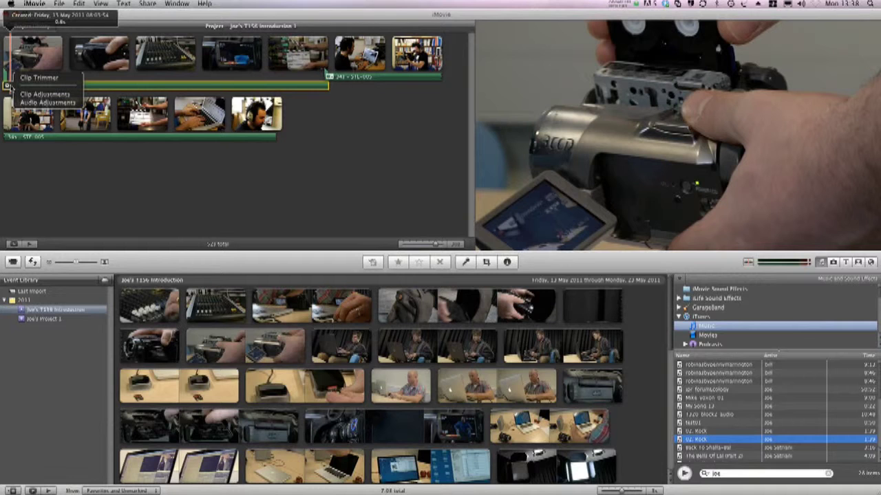
pyautogui.click(47, 102)
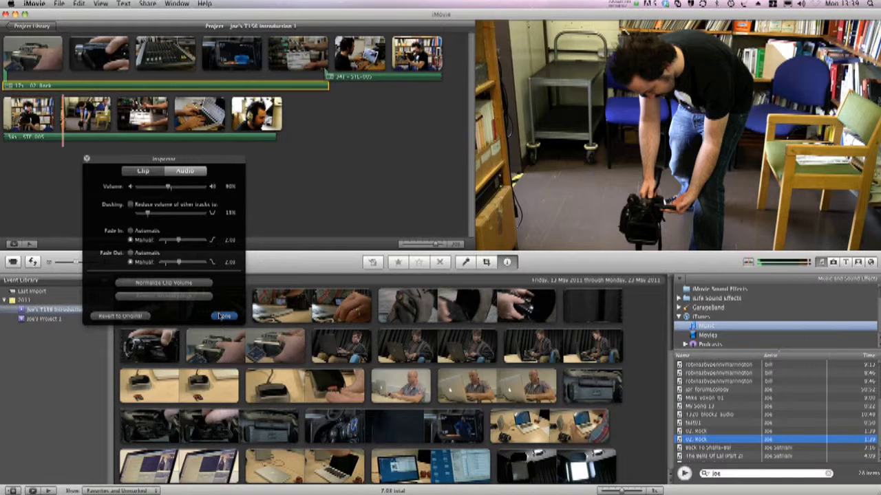
pyautogui.click(224, 315)
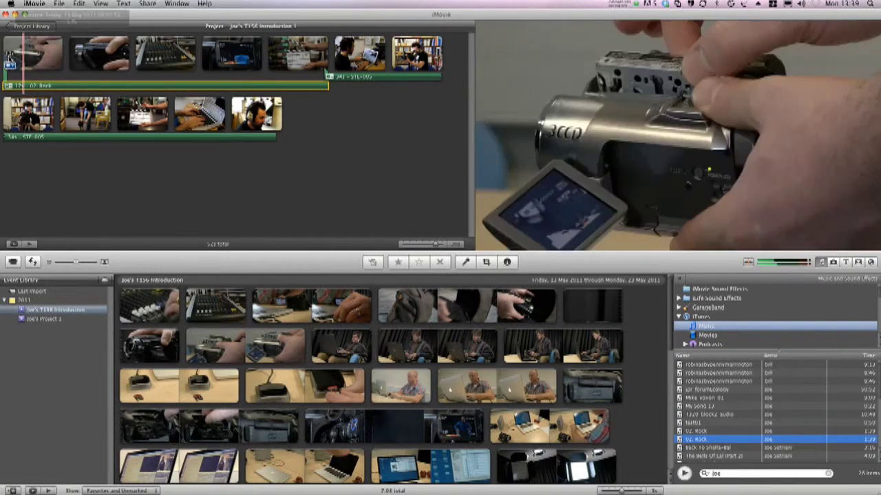
pyautogui.press('space')
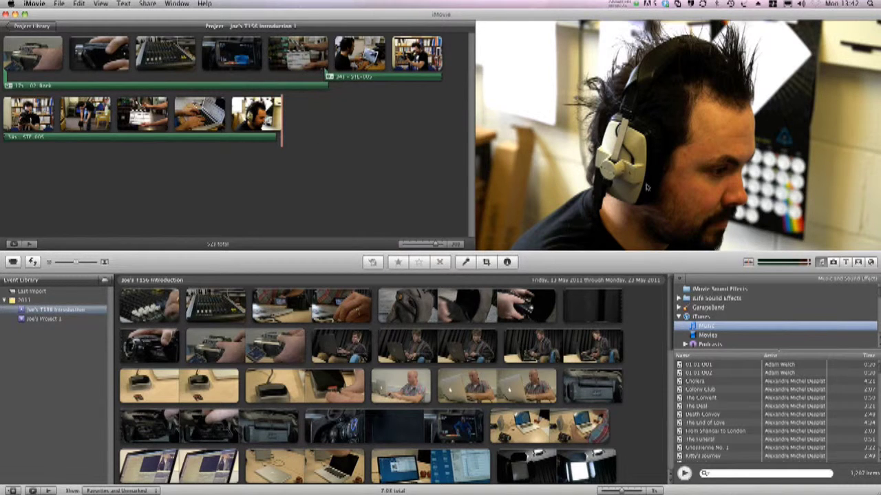
# Append a Centered title to the project's end and give it a Black background.
pyautogui.click(847, 262)
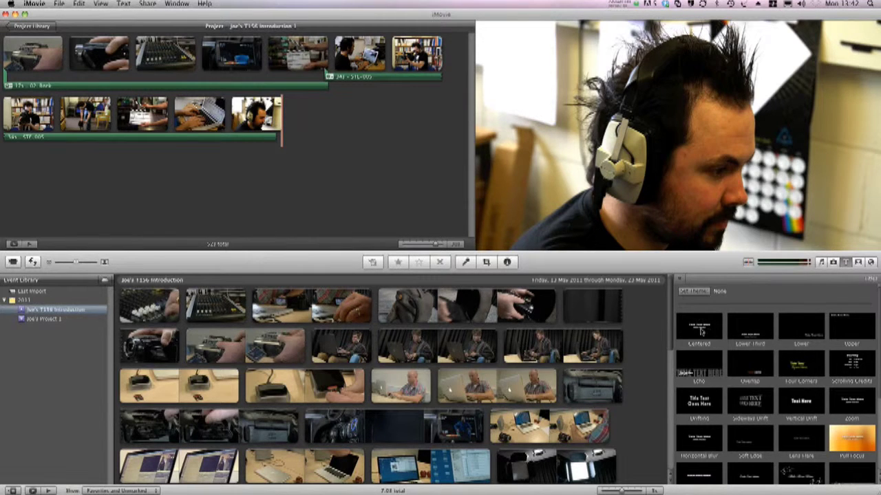
pyautogui.moveTo(699, 328); pyautogui.dragTo(304, 114)
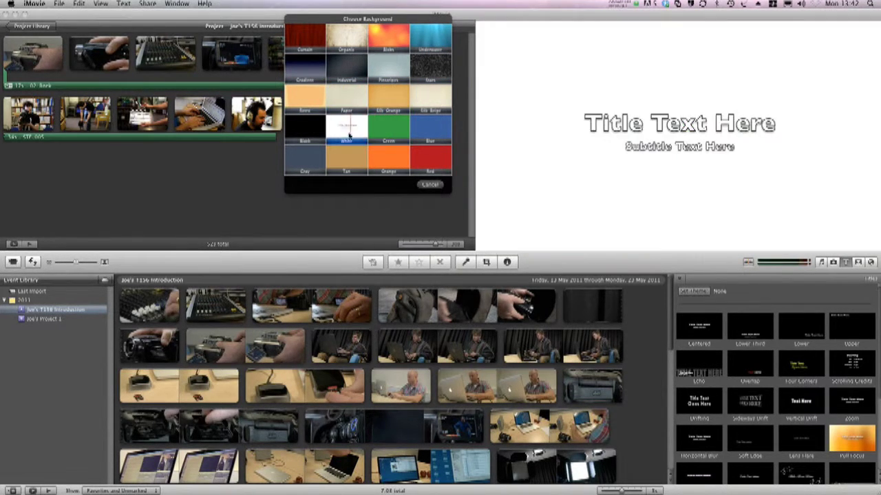
pyautogui.click(294, 133)
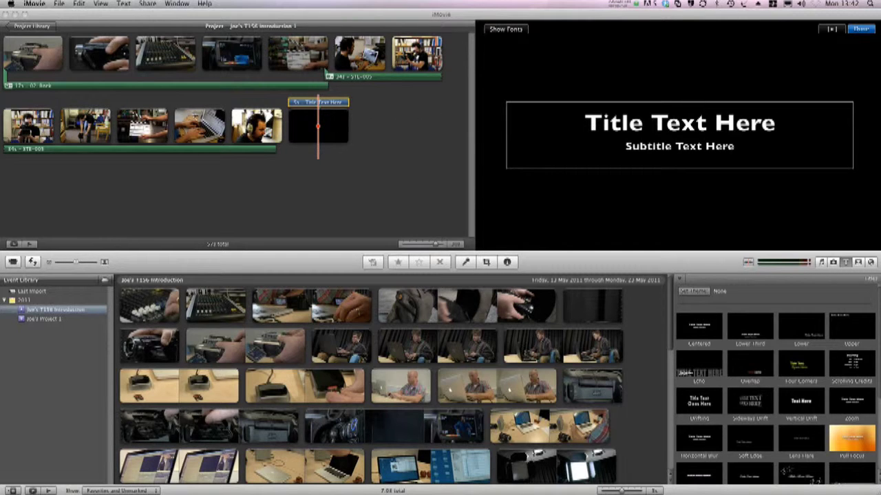
# Change the title to 'Music By:' with the musician's name and '(Magic Garageband)' beneath.
pyautogui.press('super+a')
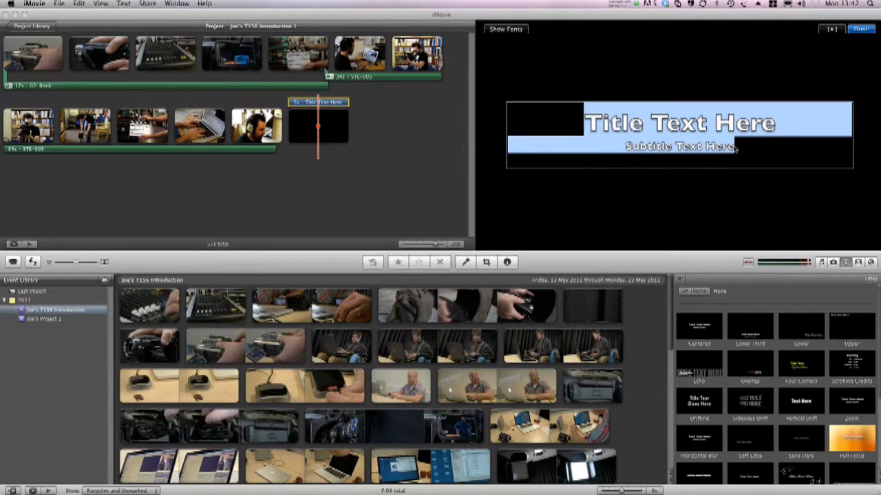
pyautogui.click(733, 147)
pyautogui.moveTo(735, 149); pyautogui.dragTo(620, 151)
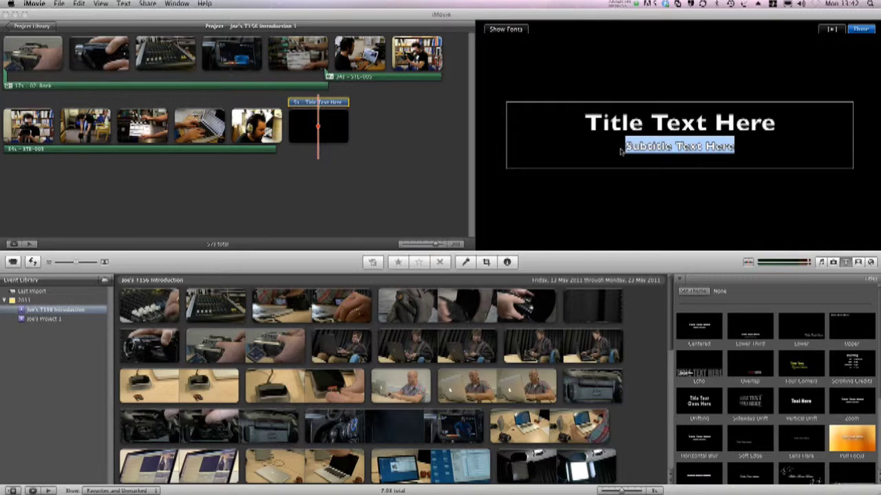
pyautogui.write('Joe Mill')
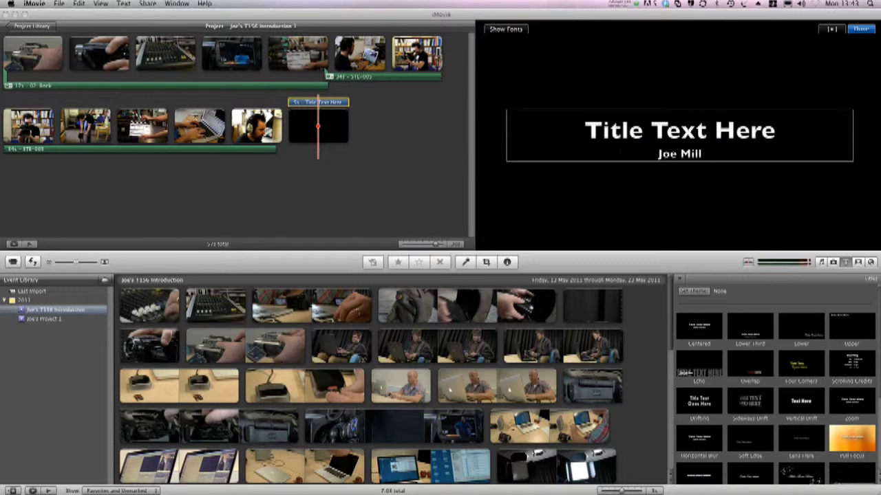
pyautogui.write('s (Magic')
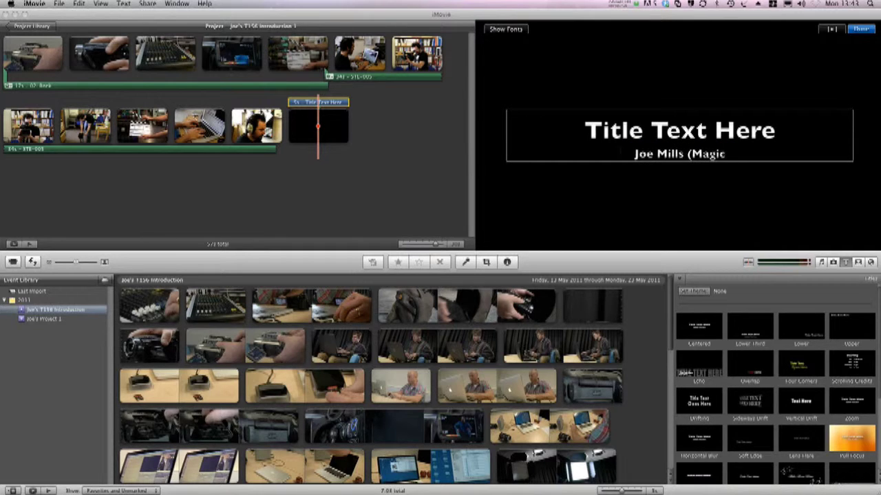
pyautogui.write(' Garageband')
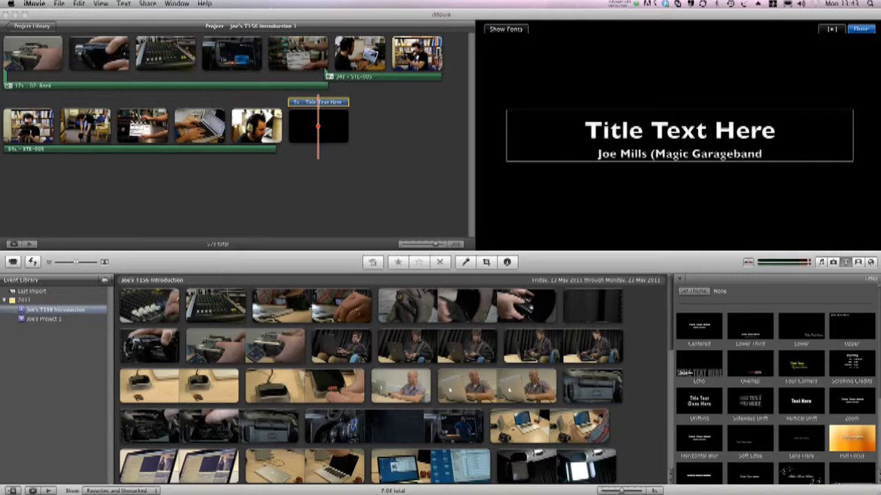
pyautogui.write(')')
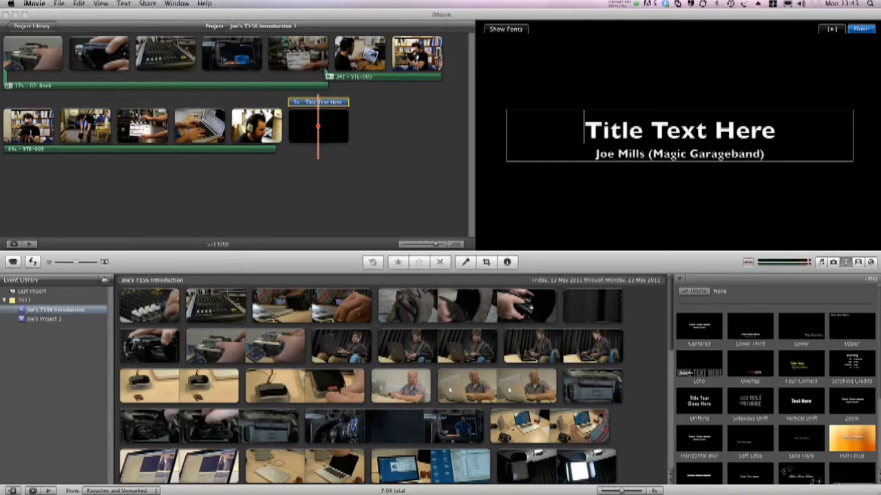
pyautogui.moveTo(583, 131); pyautogui.dragTo(776, 131)
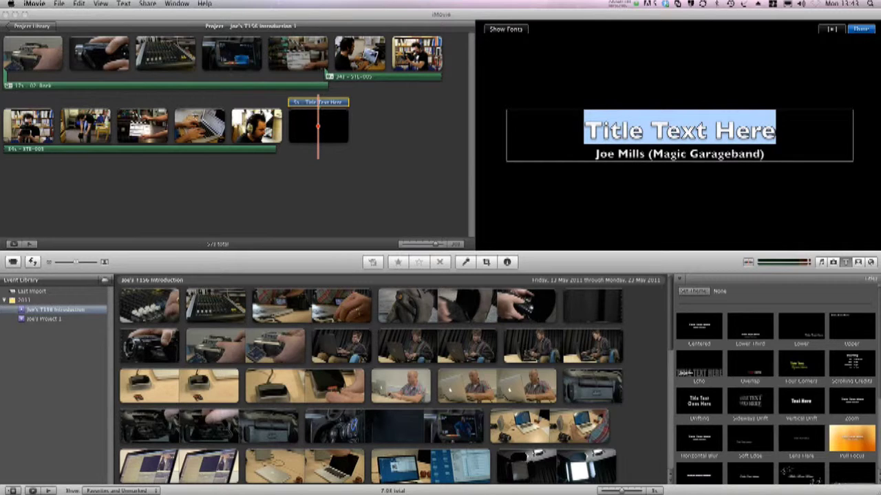
pyautogui.write('Music By')
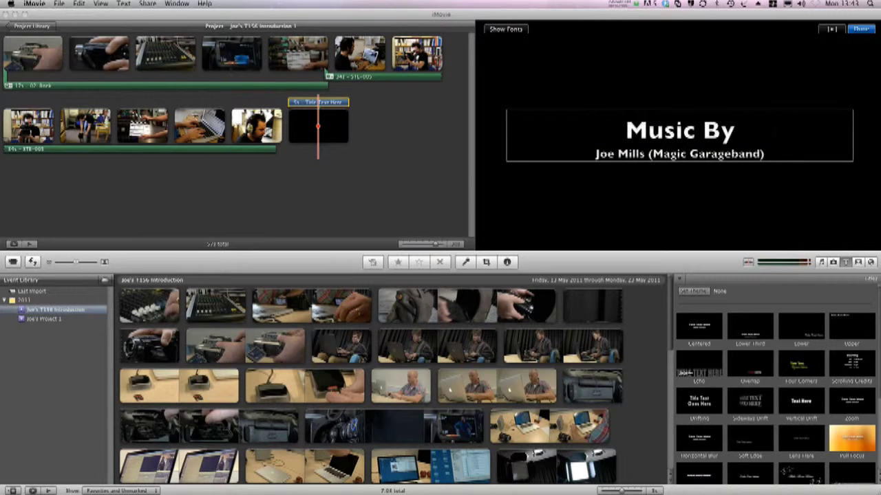
pyautogui.write(':')
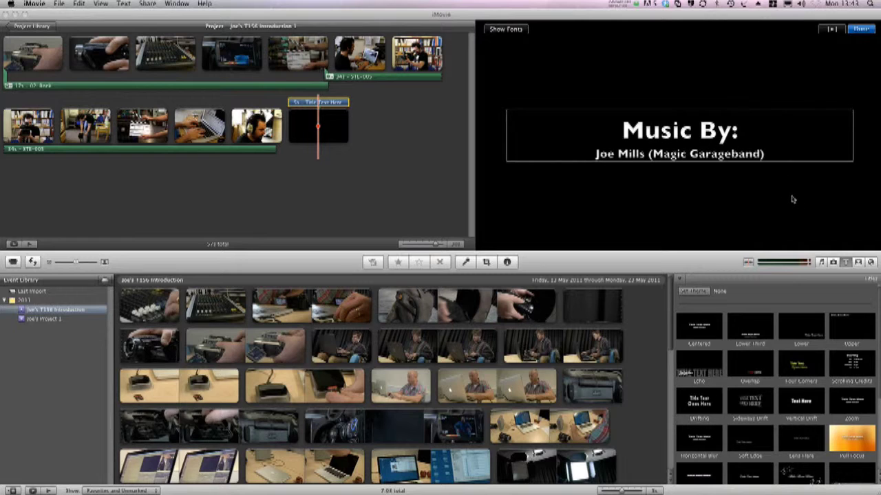
pyautogui.click(867, 30)
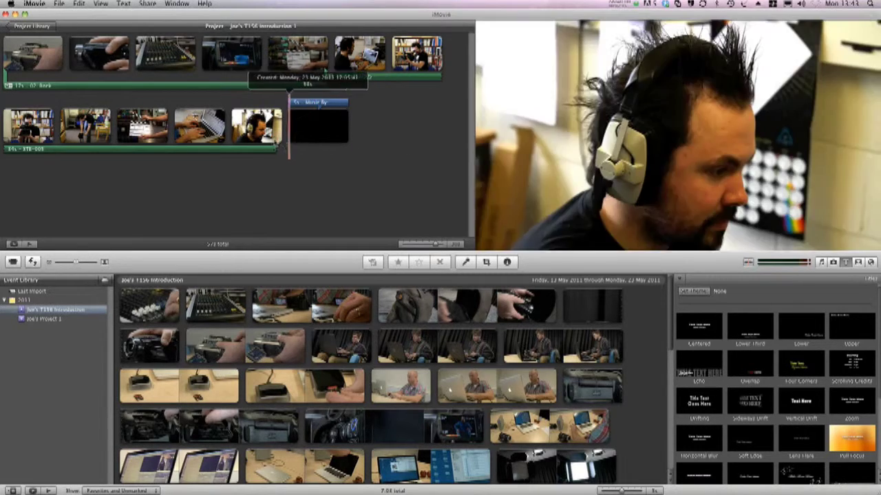
# Preview the Music By title, set its duration to 7.0 seconds, and reopen the music library.
pyautogui.press('space')
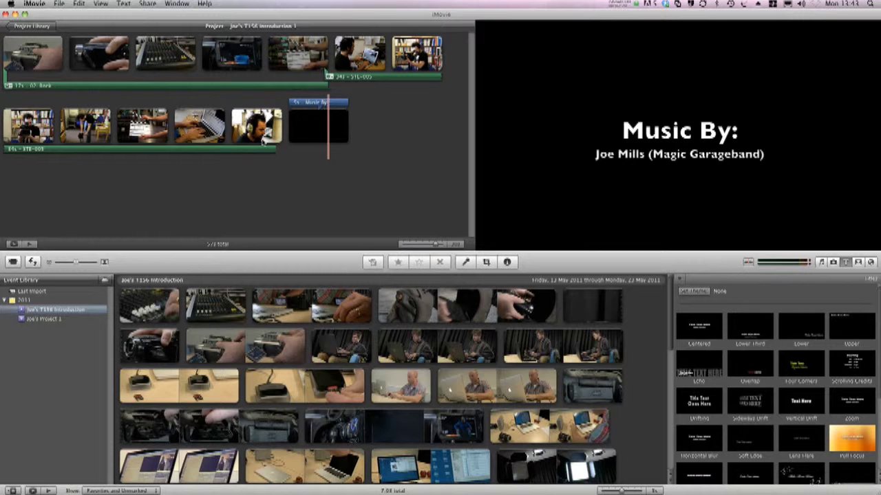
pyautogui.press('space')
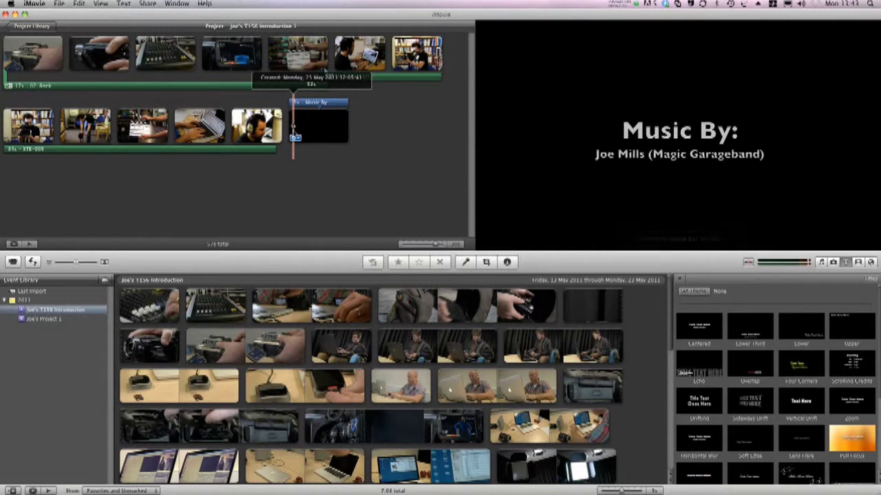
pyautogui.click(294, 138)
pyautogui.click(316, 147)
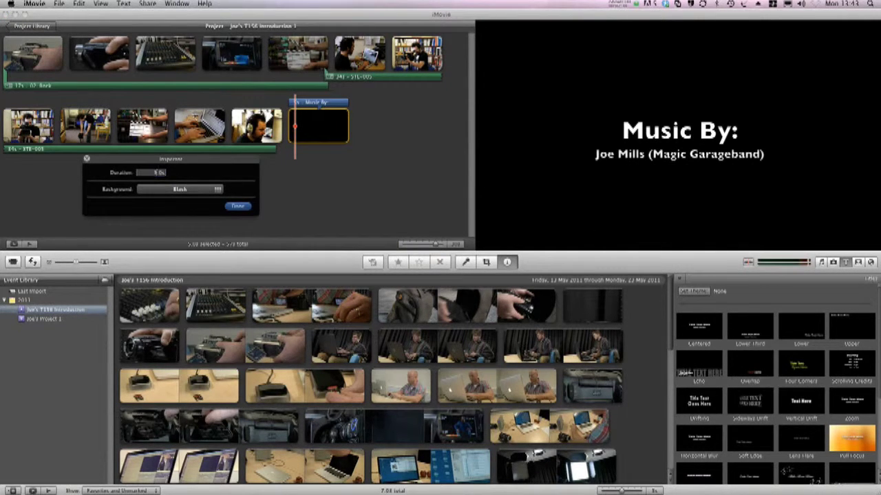
pyautogui.click(238, 207)
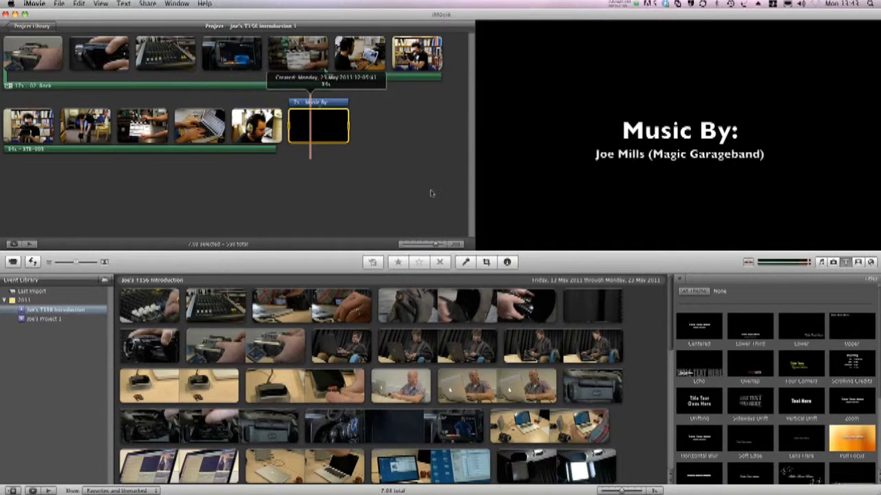
pyautogui.click(821, 264)
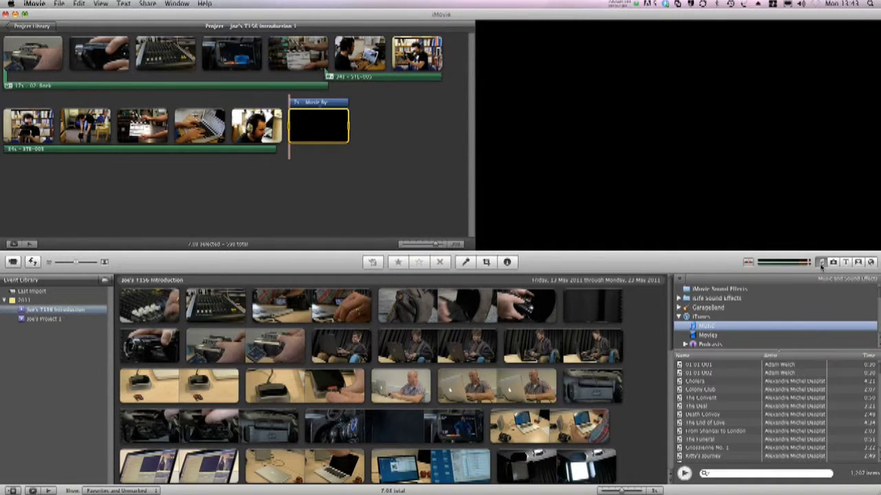
# Drop 02. Rock from the music search under the Music By title and select its audio clip.
pyautogui.click(739, 473)
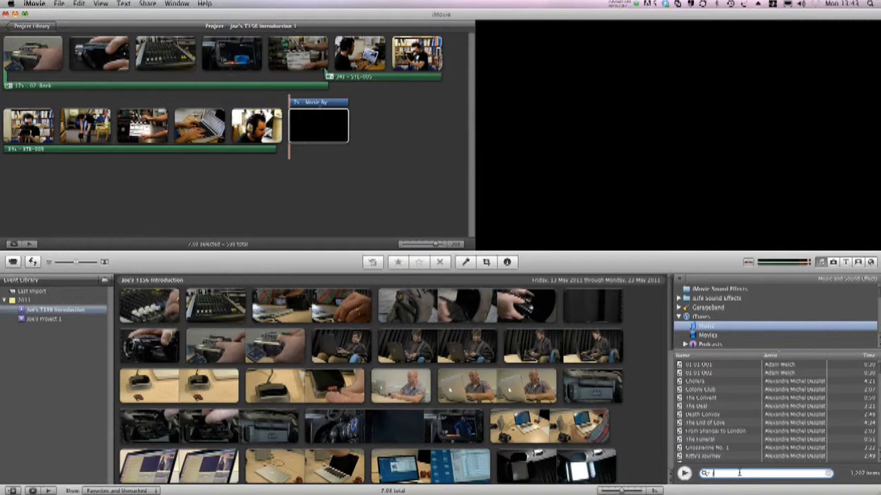
pyautogui.moveTo(722, 444); pyautogui.dragTo(280, 146)
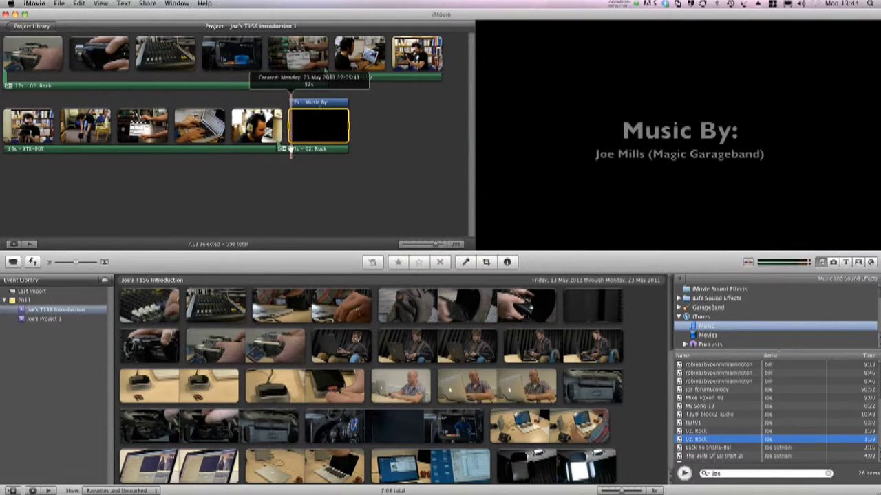
pyautogui.click(293, 149)
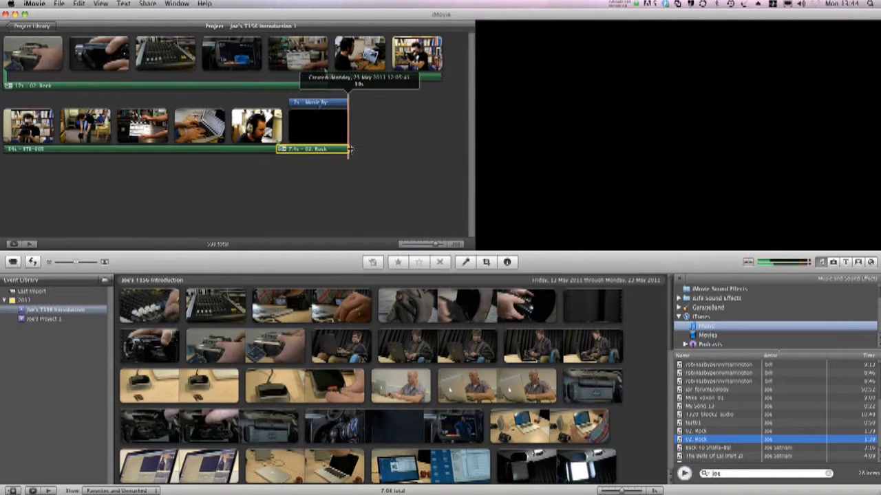
pyautogui.click(282, 149)
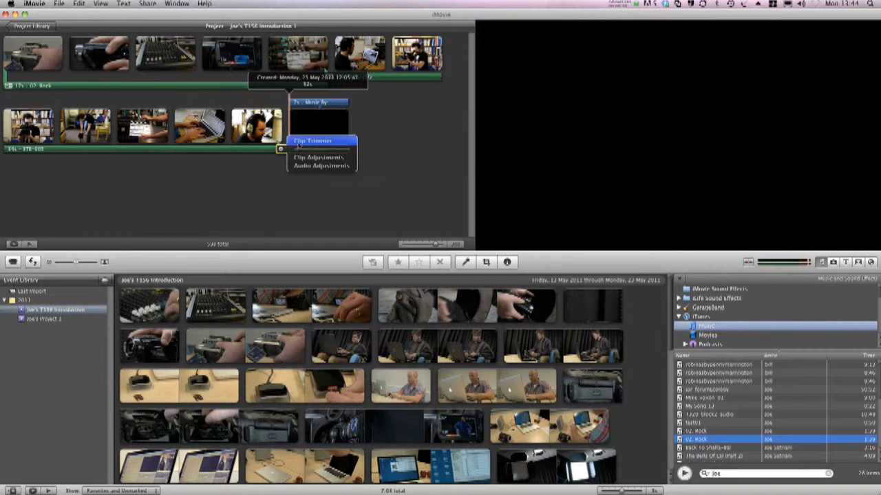
# In the Clip Trimmer, choose a new 7.4-second section of 02. Rock and preview it.
pyautogui.click(300, 142)
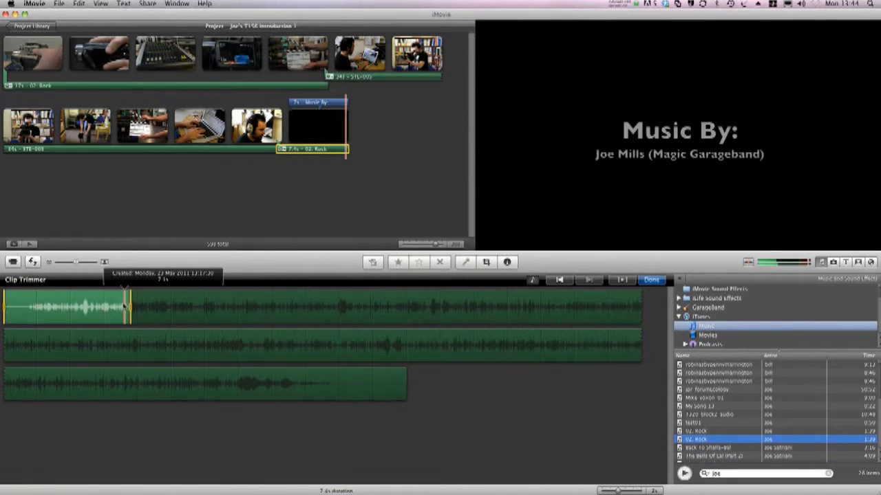
pyautogui.moveTo(101, 315); pyautogui.dragTo(357, 392)
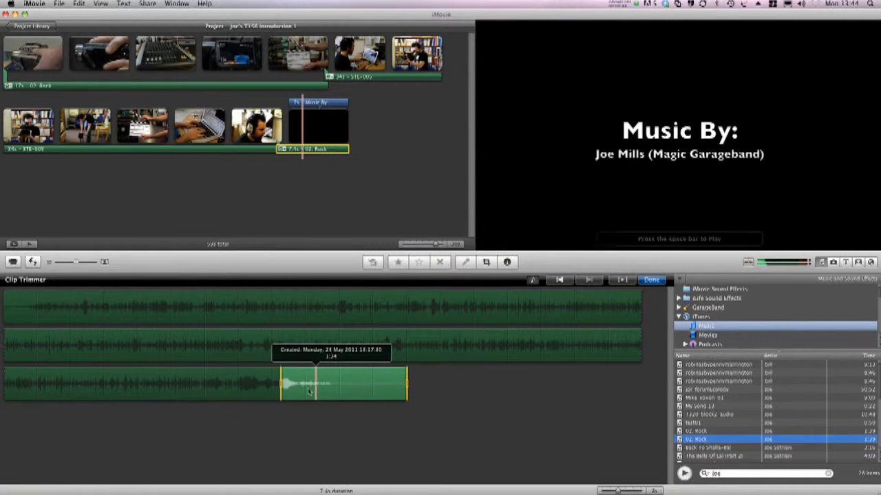
pyautogui.moveTo(280, 384); pyautogui.dragTo(238, 384)
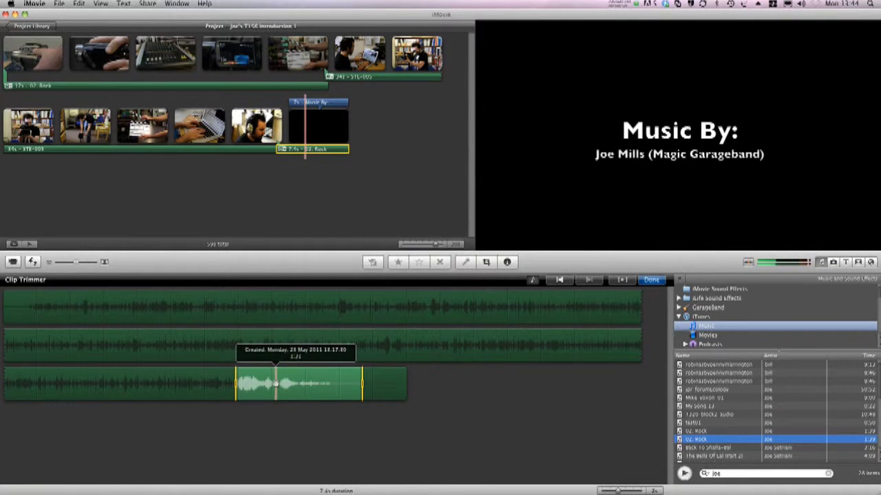
pyautogui.press('space')
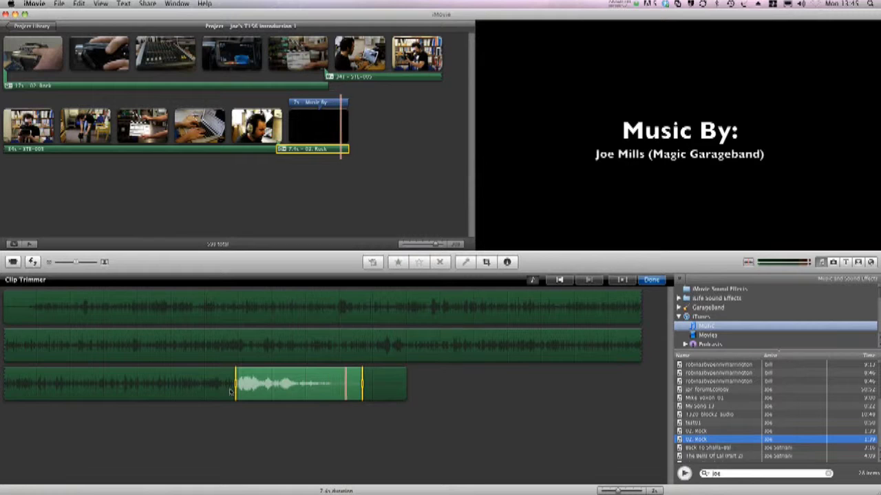
# Extend the 02. Rock clip's start leftward beneath the headphones shot and preview the earlier entry.
pyautogui.click(664, 280)
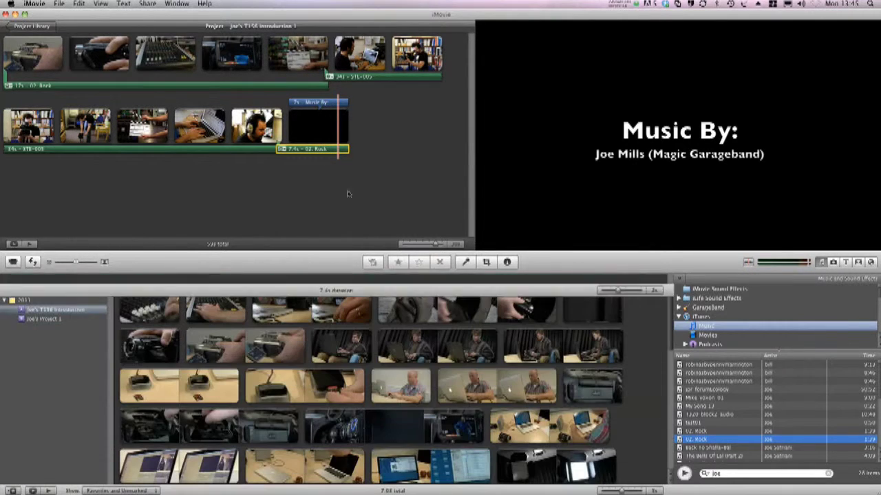
pyautogui.press('space')
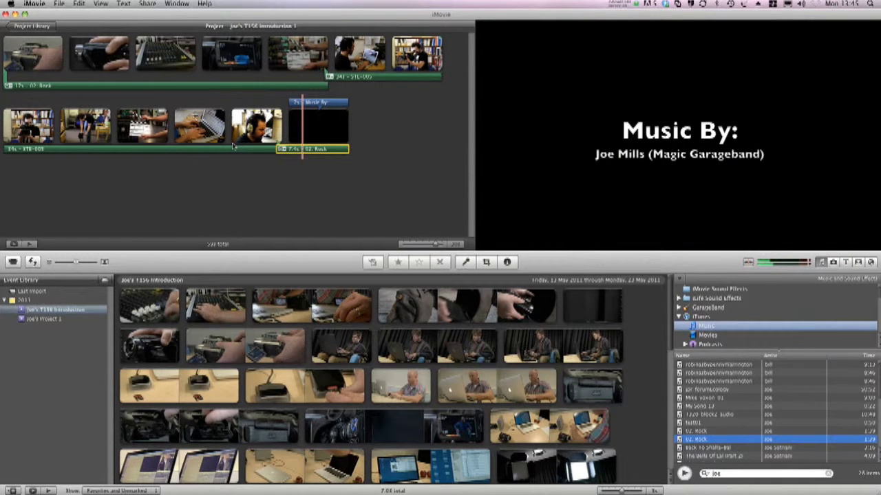
pyautogui.press('space')
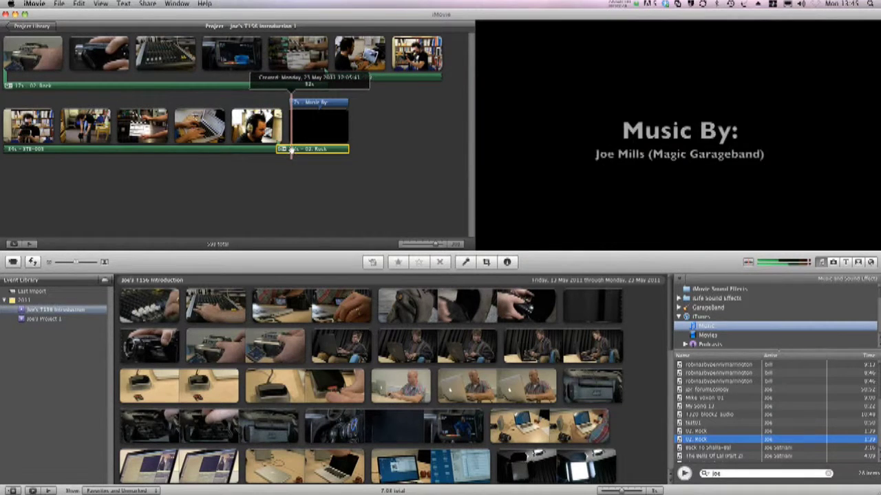
pyautogui.moveTo(278, 148); pyautogui.dragTo(237, 150)
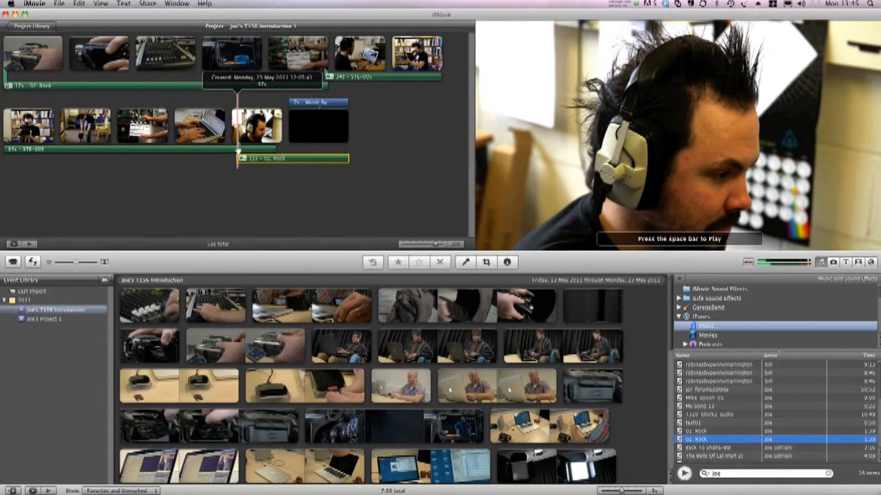
pyautogui.press('space')
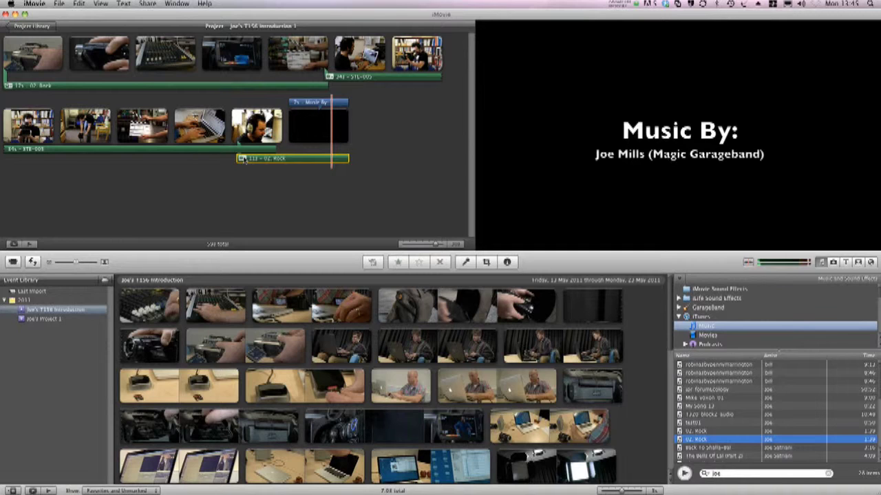
# Set the 02. Rock clip to 78% volume with manual fade in and out, previewing the level.
pyautogui.click(241, 159)
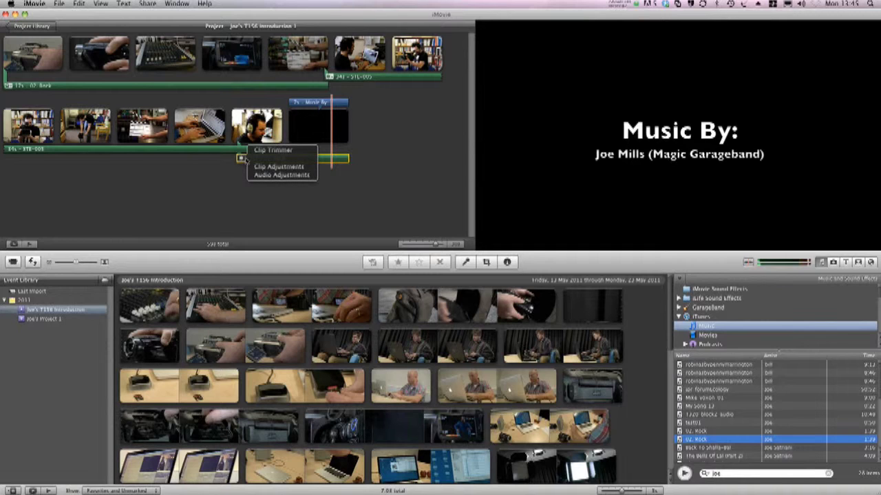
pyautogui.click(261, 174)
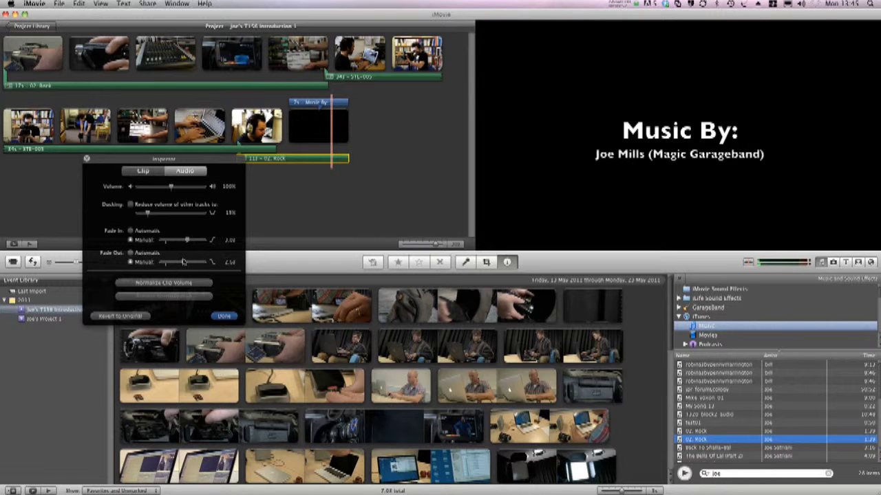
pyautogui.click(222, 316)
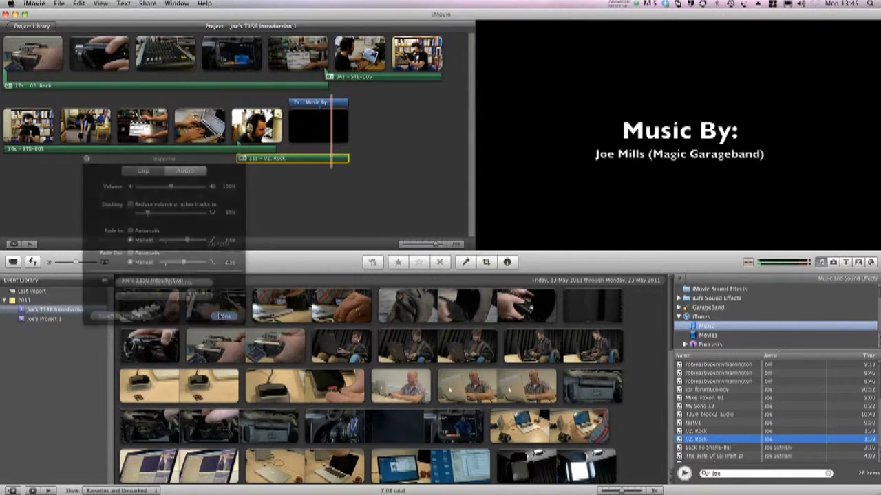
pyautogui.press('space')
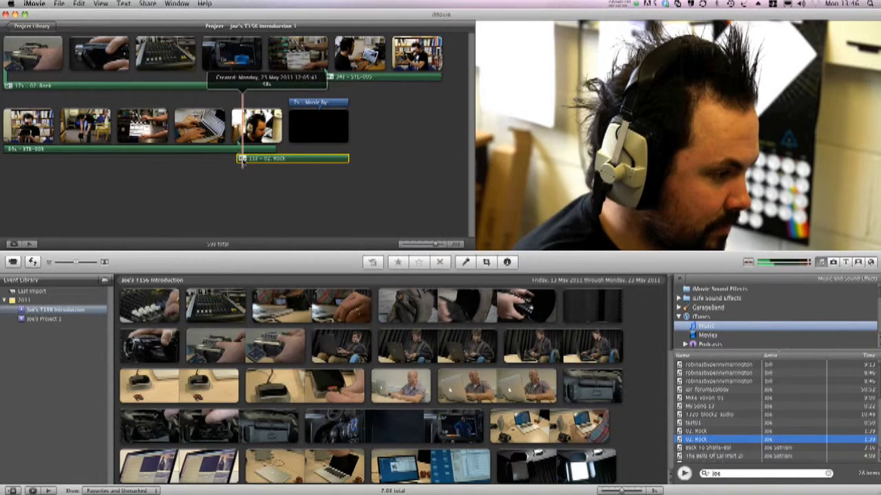
pyautogui.click(242, 159)
pyautogui.click(265, 175)
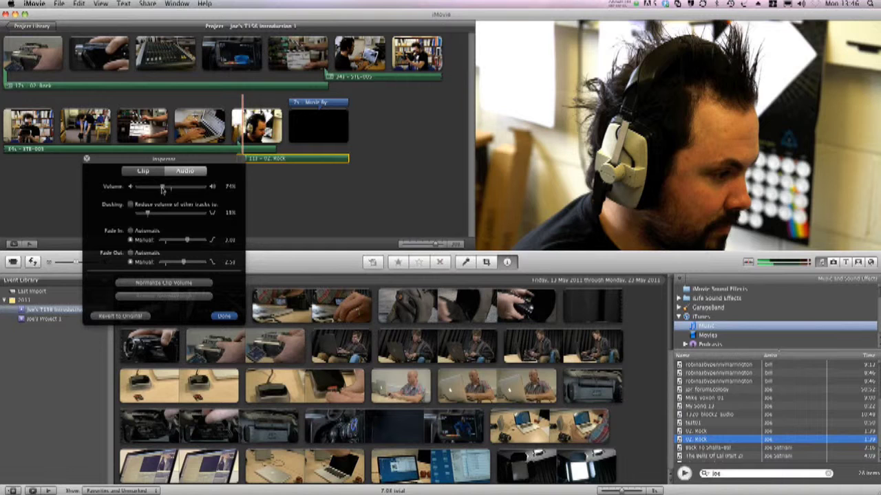
pyautogui.click(87, 159)
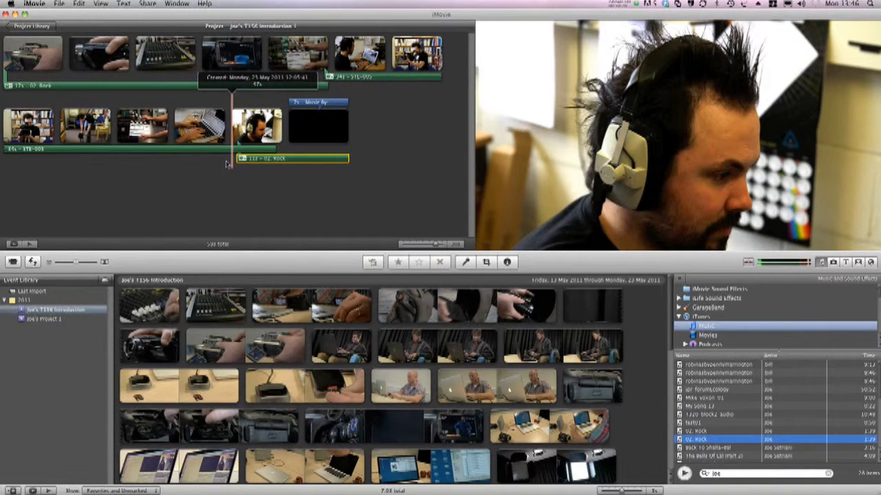
pyautogui.press('space')
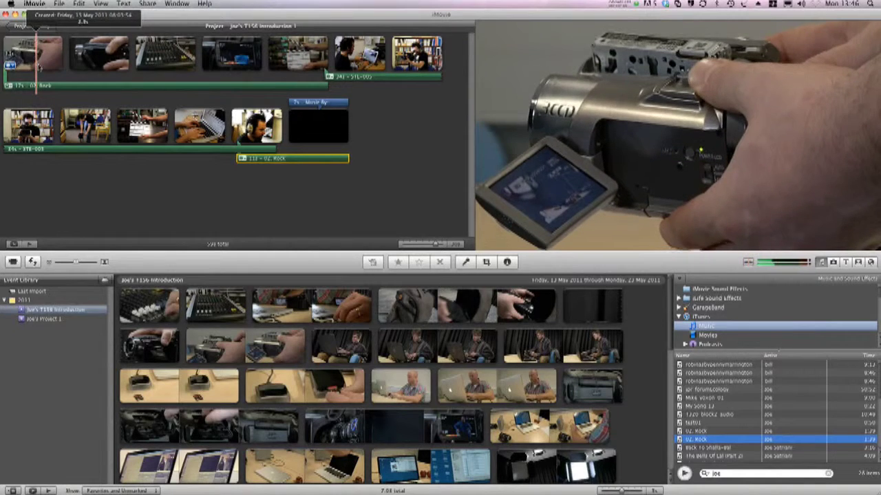
# Place a Pixie Dust title on the first clip reading the presenter's name followed by 'on T156'.
pyautogui.click(846, 262)
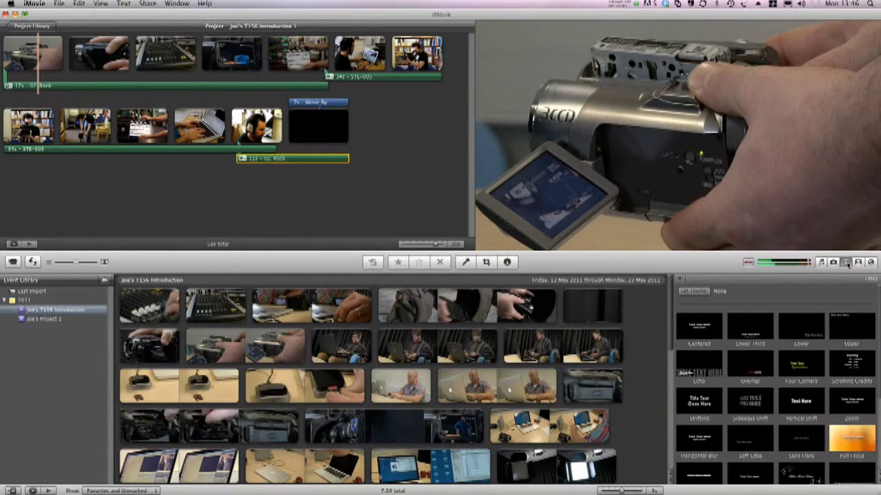
pyautogui.scroll(-5, 777, 385)
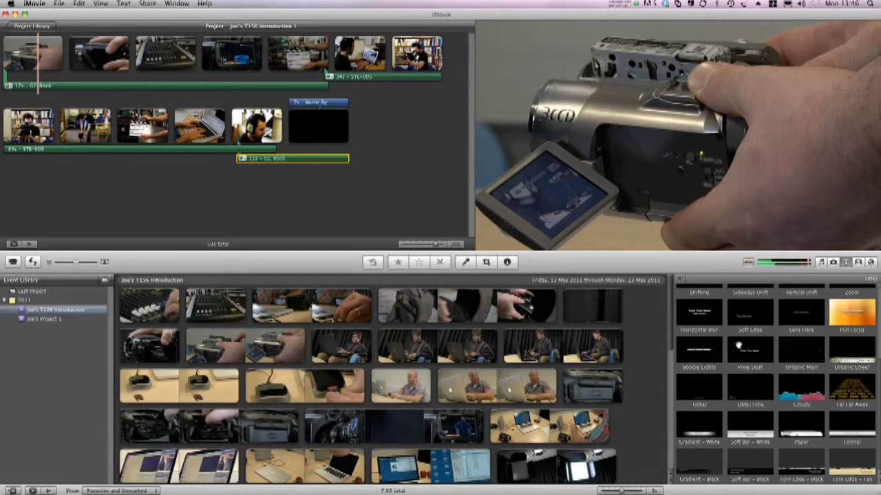
pyautogui.moveTo(743, 347); pyautogui.dragTo(30, 57)
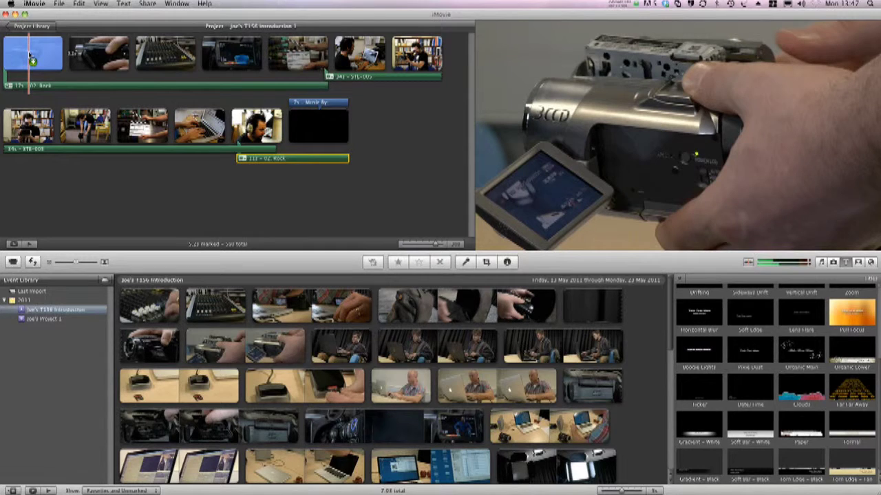
pyautogui.moveTo(31, 58); pyautogui.dragTo(31, 57)
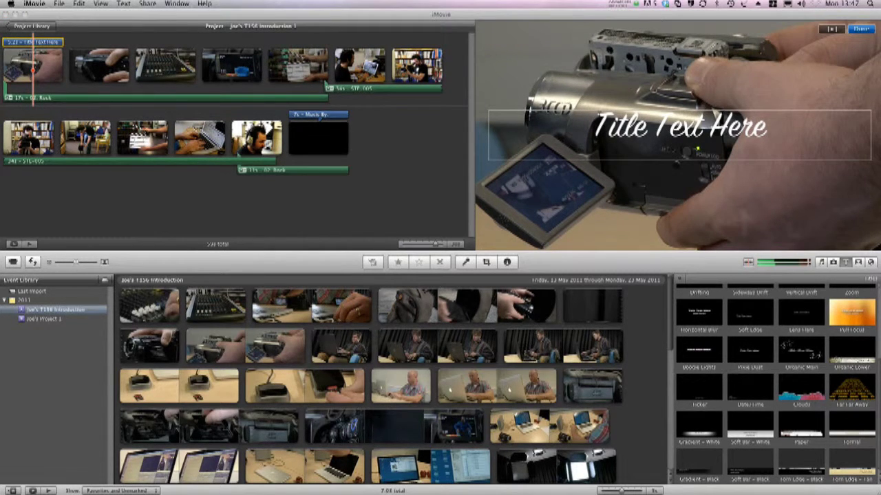
pyautogui.click(768, 126)
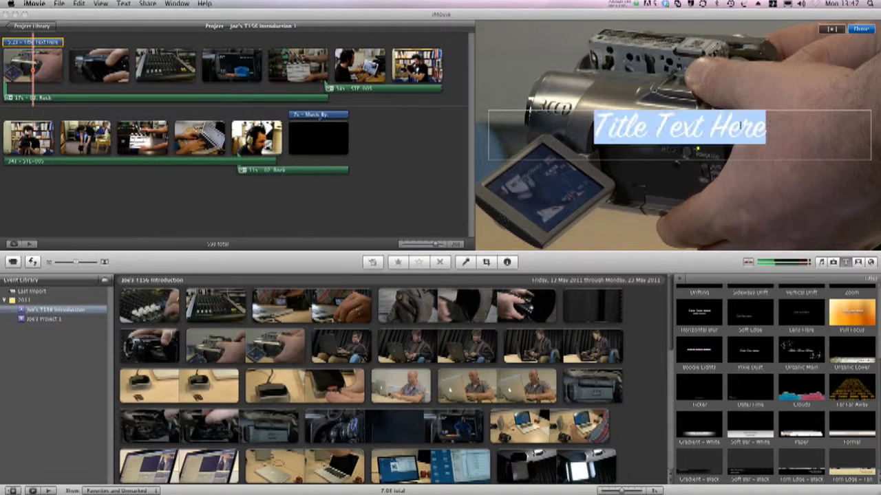
pyautogui.write('Joe Mill')
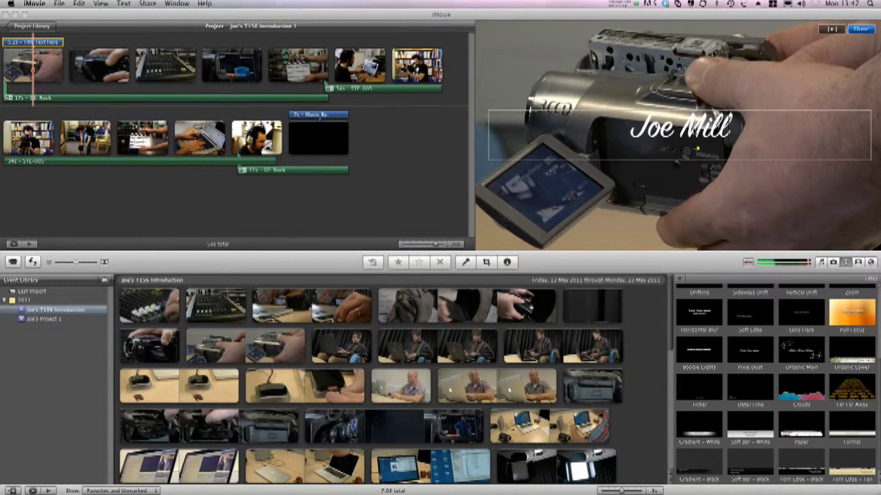
pyautogui.write('s on T156')
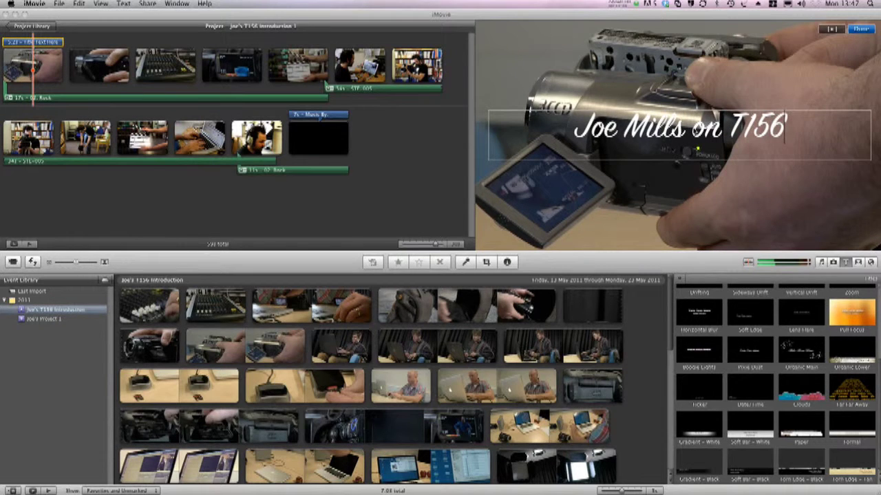
pyautogui.click(859, 30)
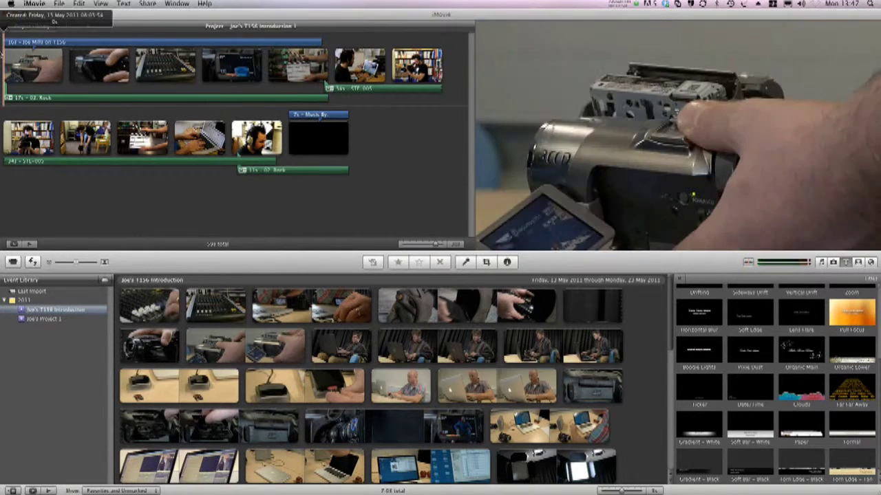
pyautogui.press('space')
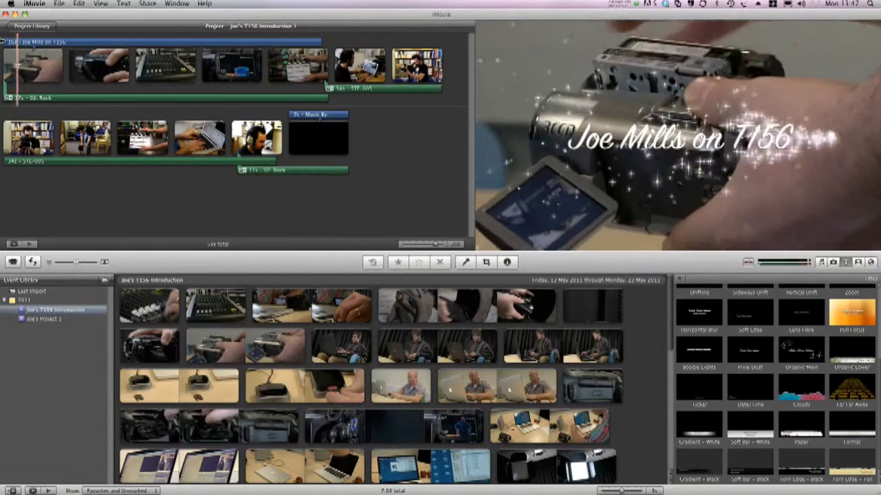